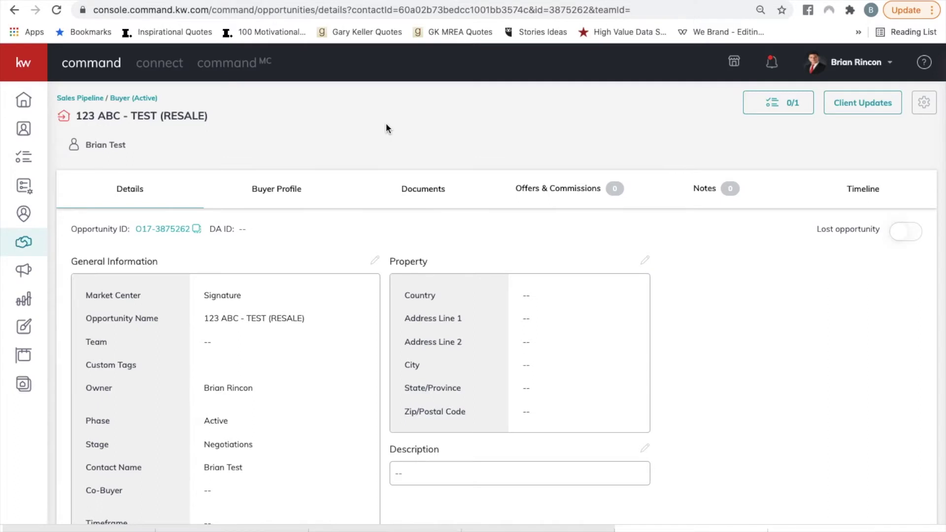
From Offers & Commissions, create a new offer named 'Initial Offer' (dated 5/19/2021).
left_click(577, 196)
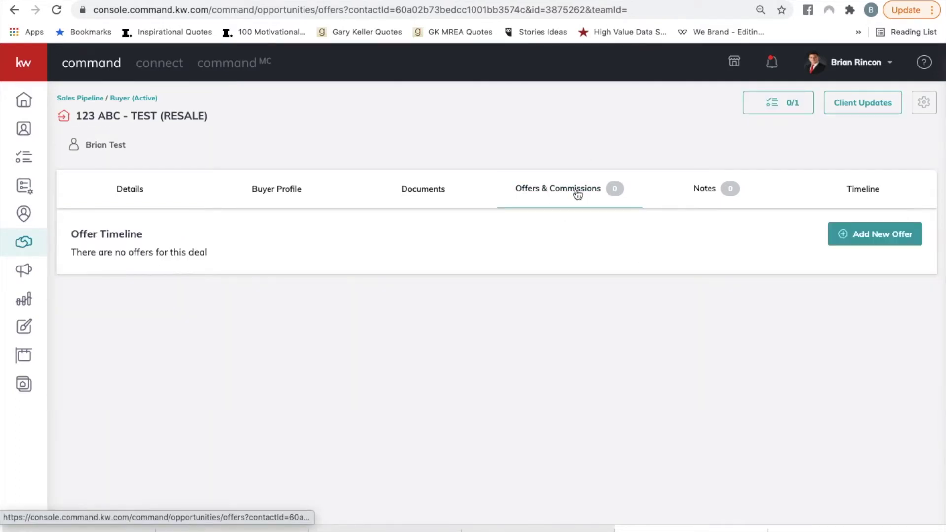
left_click(851, 240)
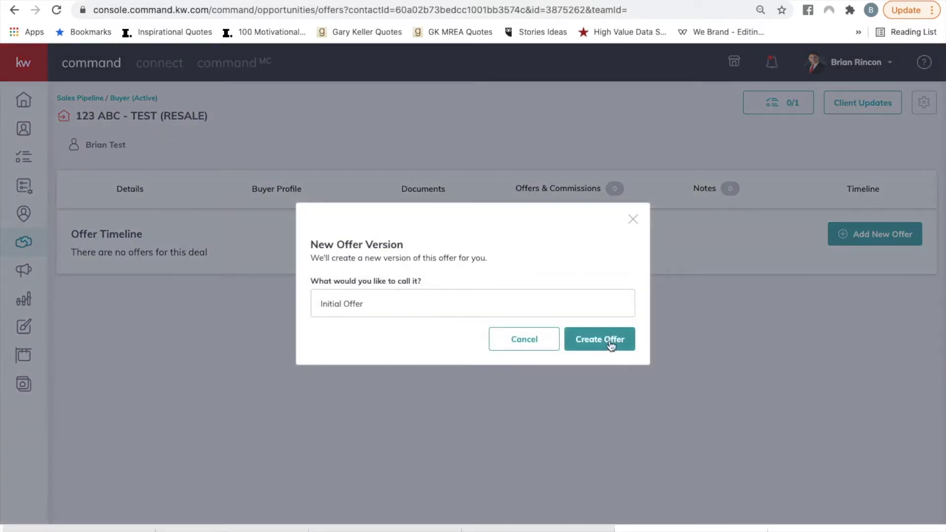
left_click(612, 346)
scroll(445, 383, "down", 1)
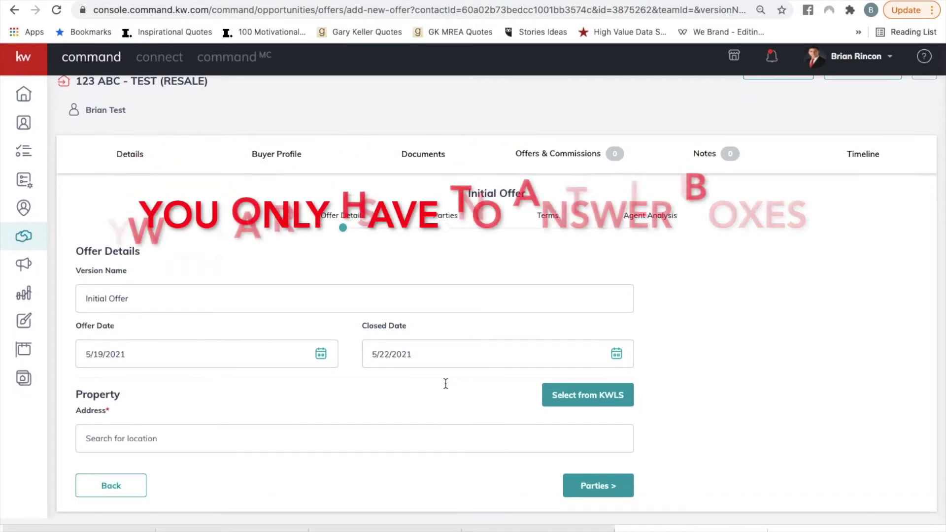
scroll(445, 383, "up", 1)
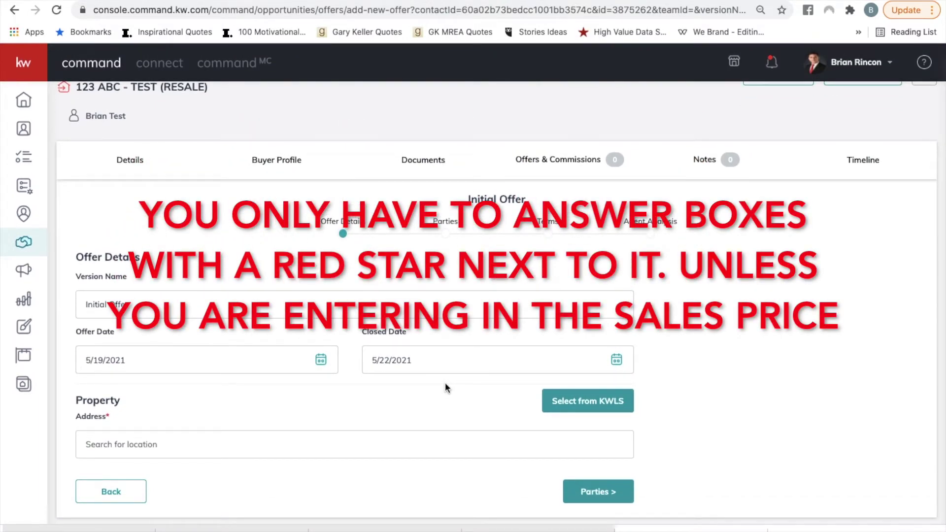
left_click(606, 402)
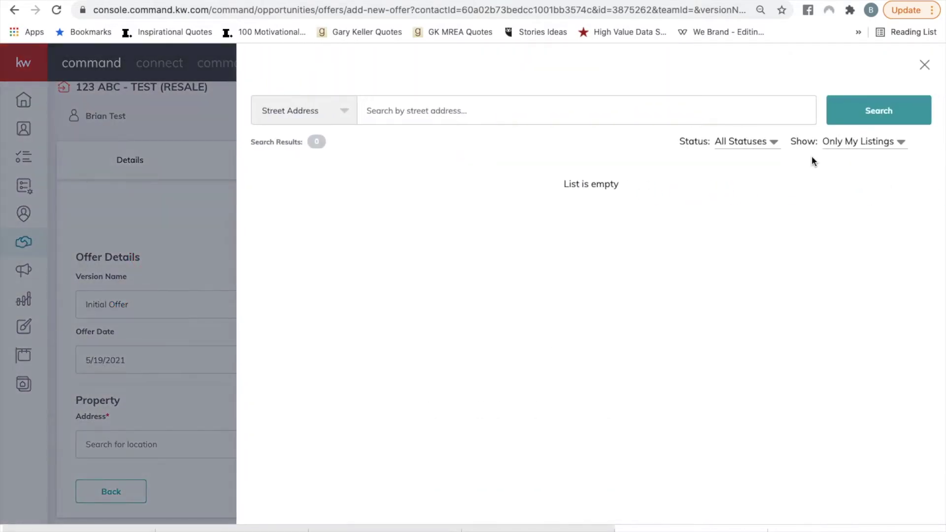
left_click(870, 147)
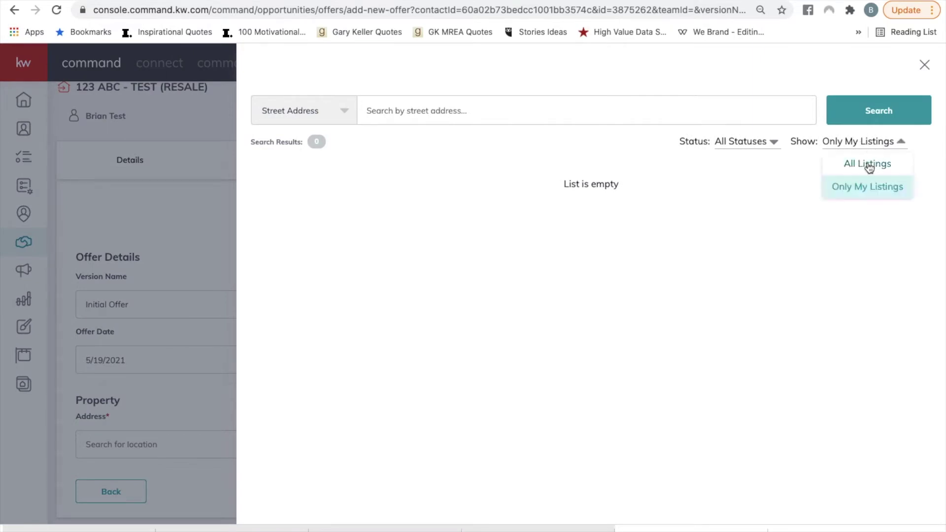
left_click(870, 164)
left_click(577, 108)
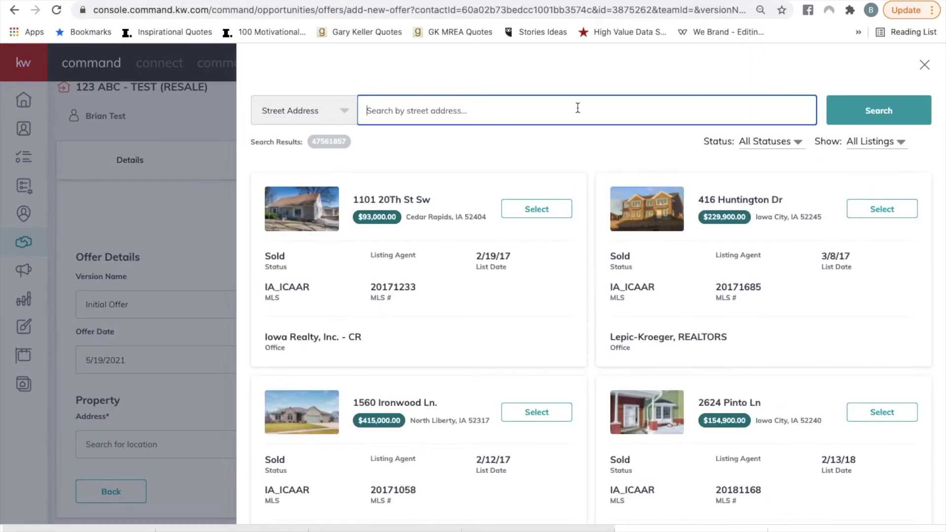
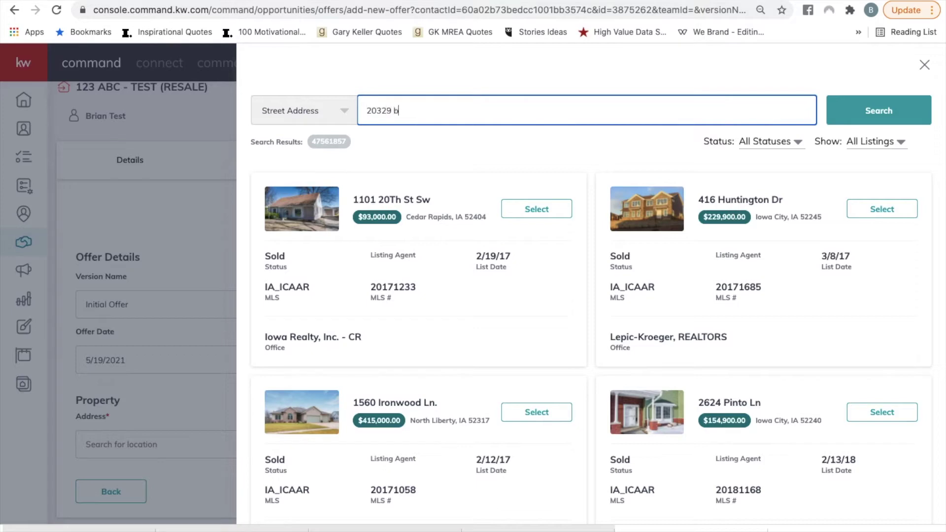
left_click(894, 218)
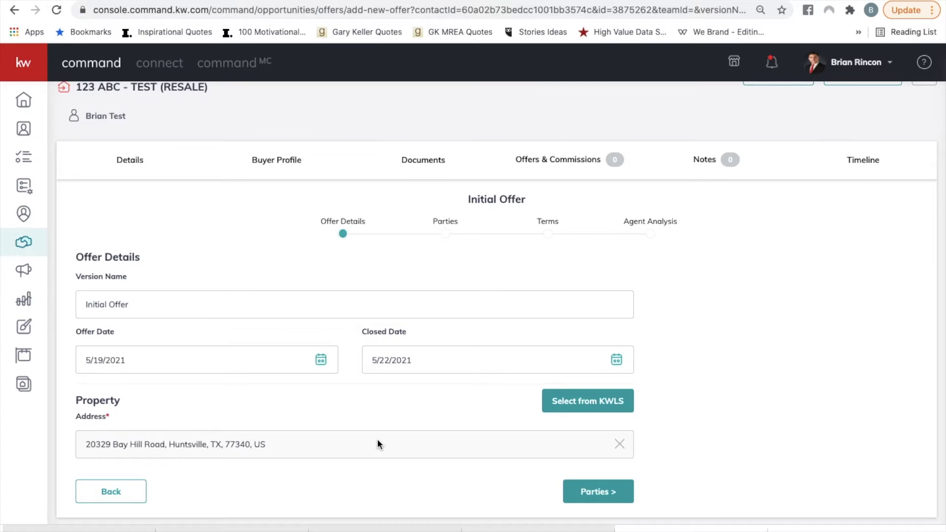
left_click(619, 444)
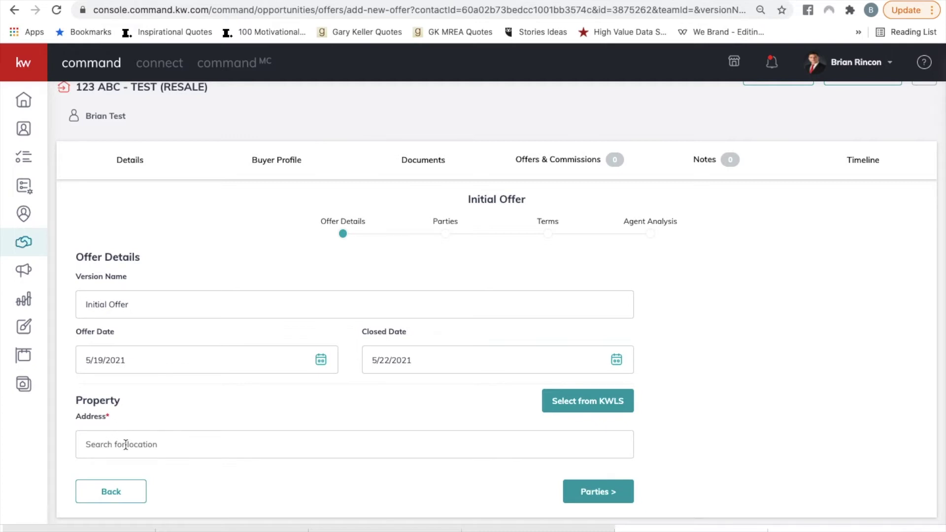
Search the address field with a placeholder string and, with no results, switch to manual entry.
left_click(126, 445)
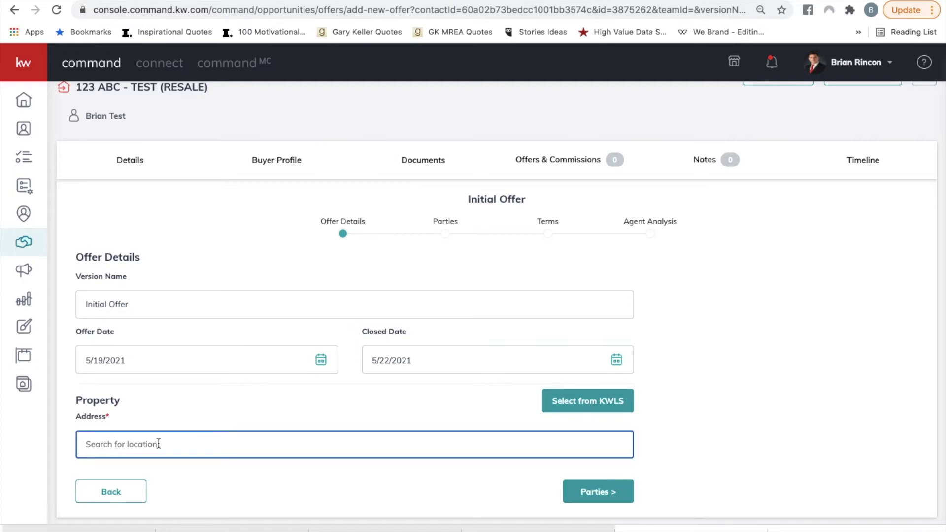
type("zzzzzzzzzz")
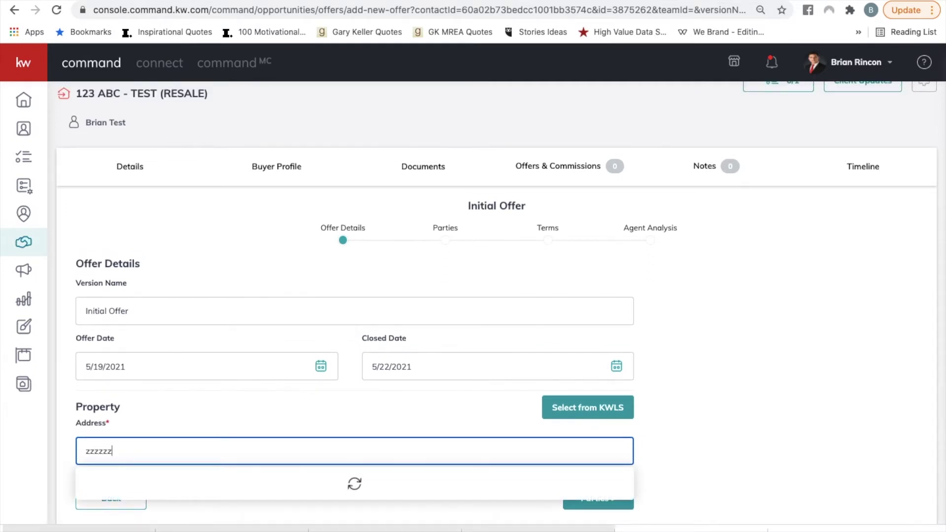
type("zzzzz")
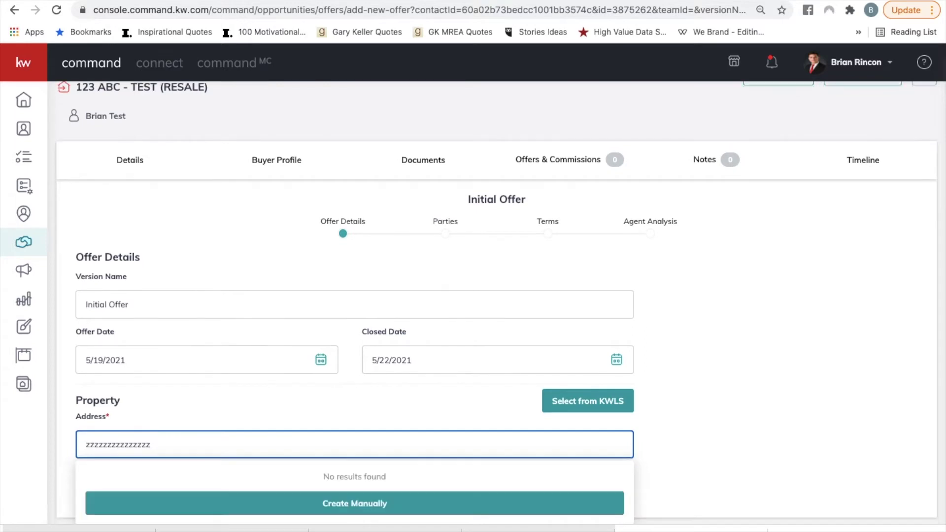
left_click(309, 503)
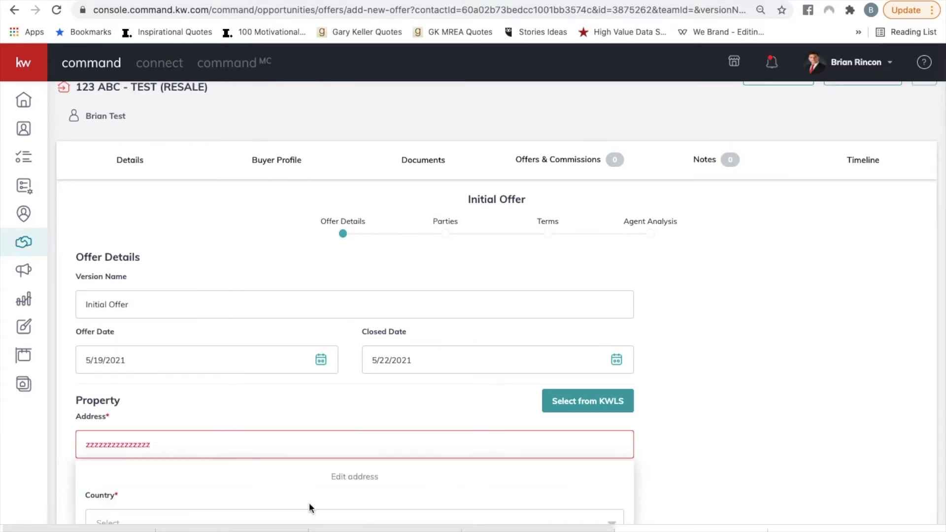
Set the country to United States of America and enter the first address line and city HOUSTON.
scroll(309, 502, "down", 5)
left_click(220, 277)
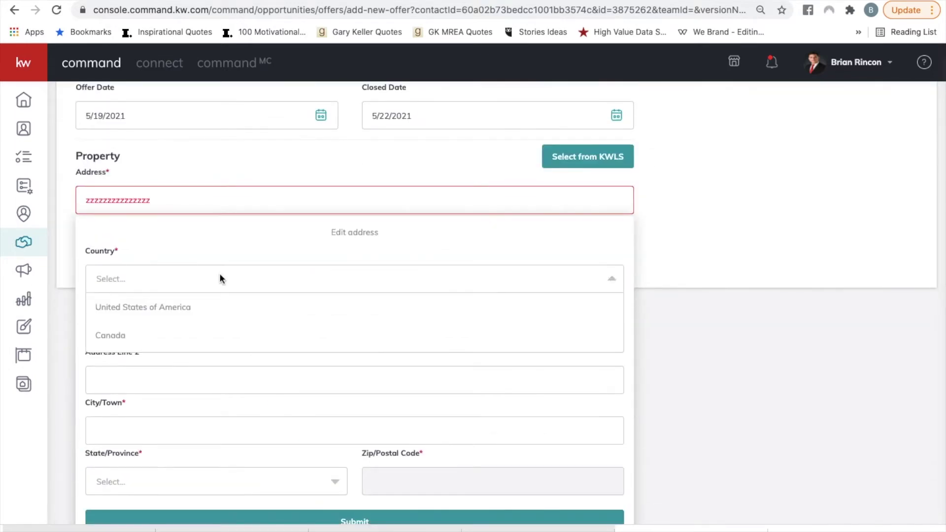
left_click(181, 305)
left_click(151, 331)
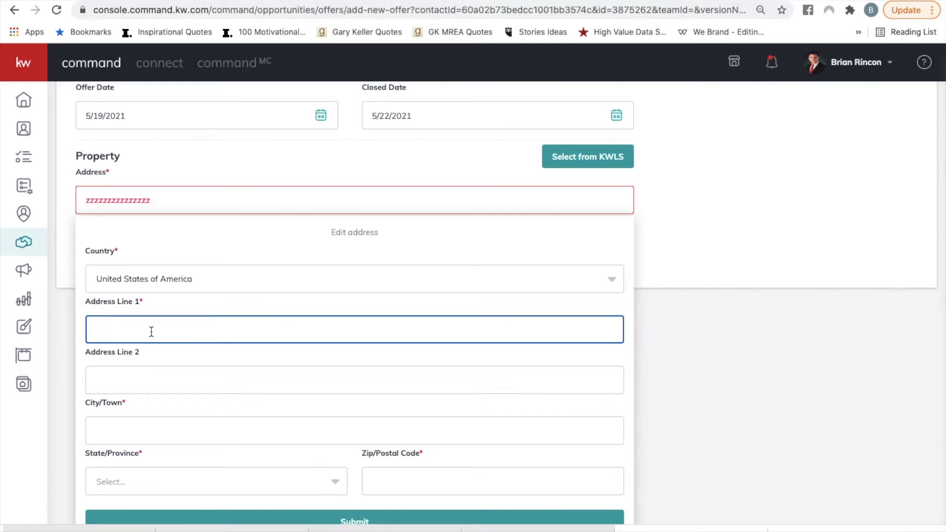
type("BLO")
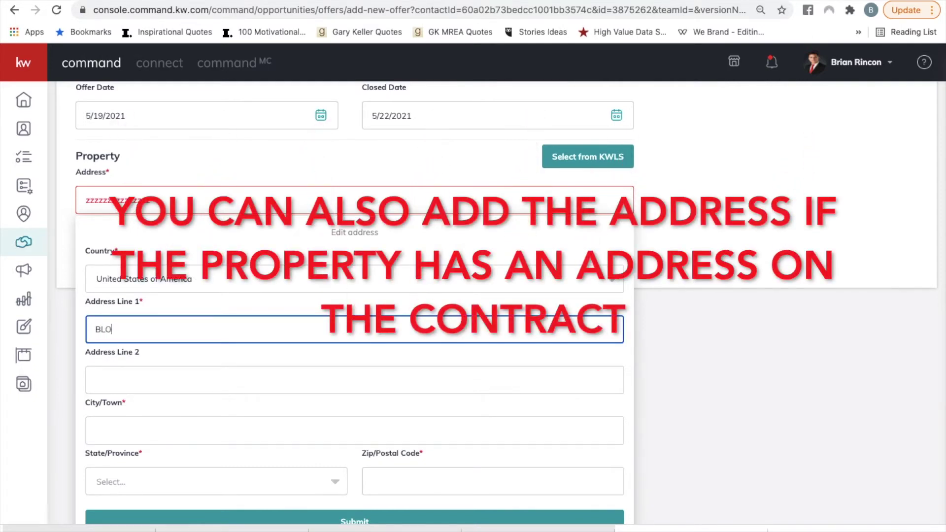
type("CK 1 LOT 4 SEC 5")
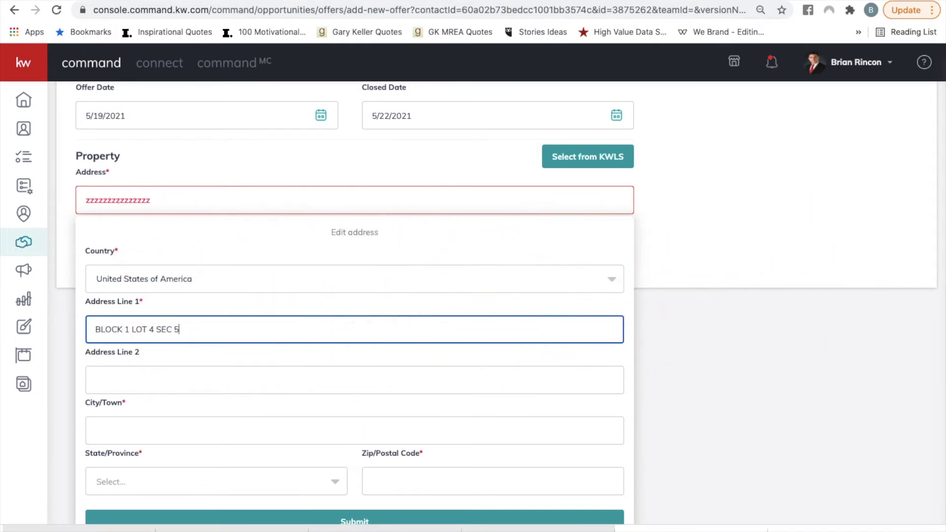
left_click(136, 431)
type("HOUSTON")
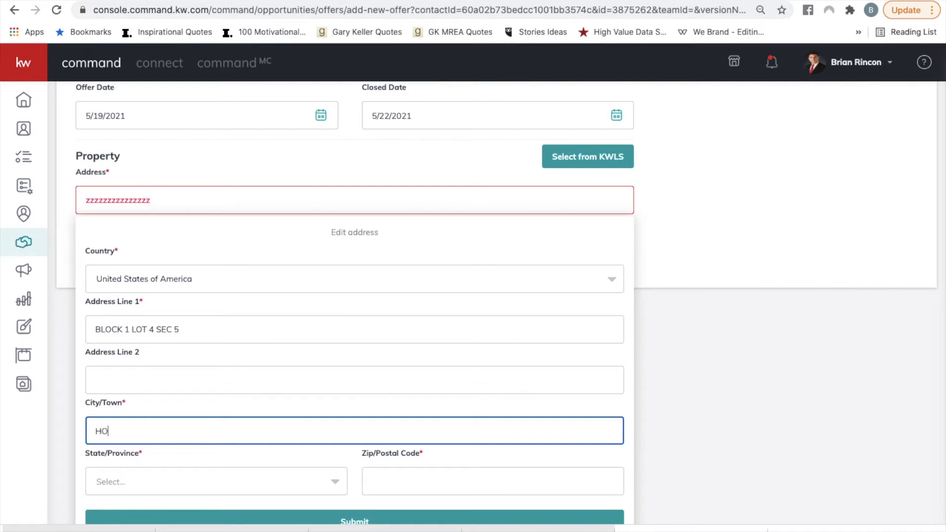
Set the state to Texas, enter the zip code, and submit the address.
left_click(161, 477)
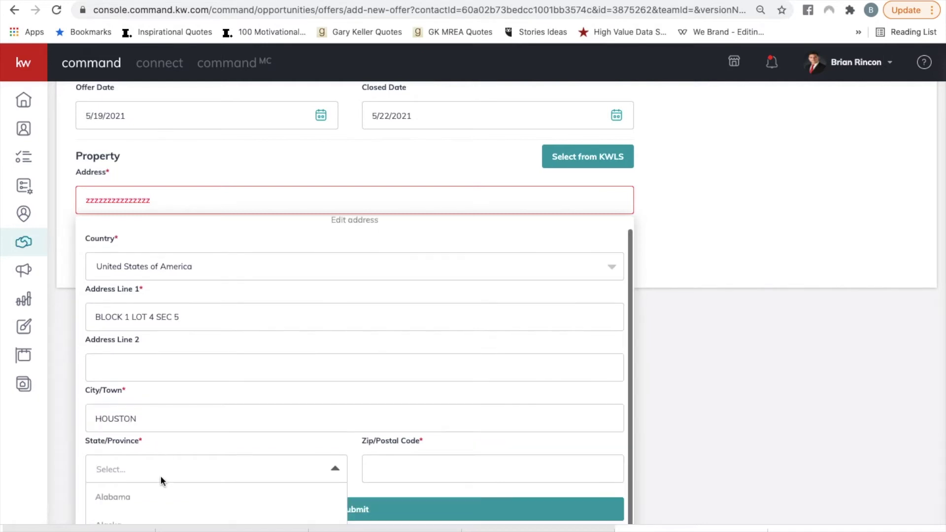
type("TEX")
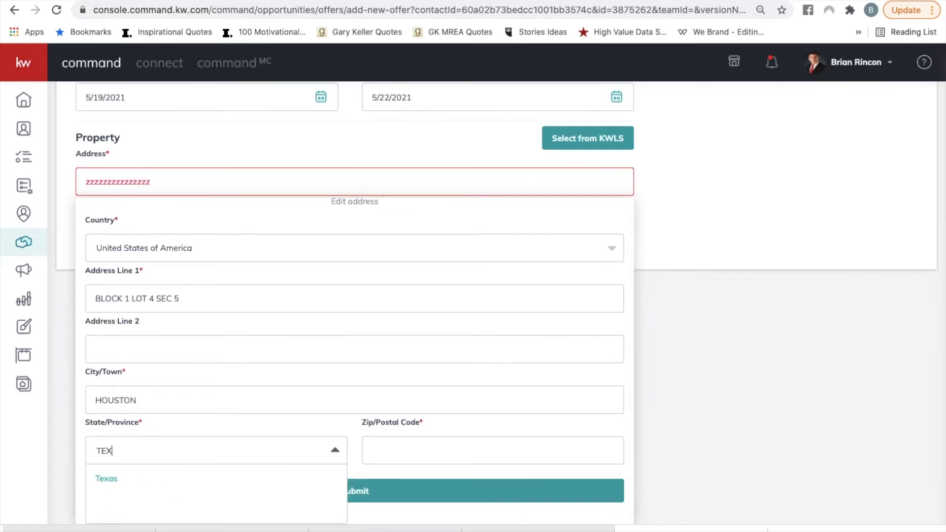
left_click(110, 480)
left_click(397, 468)
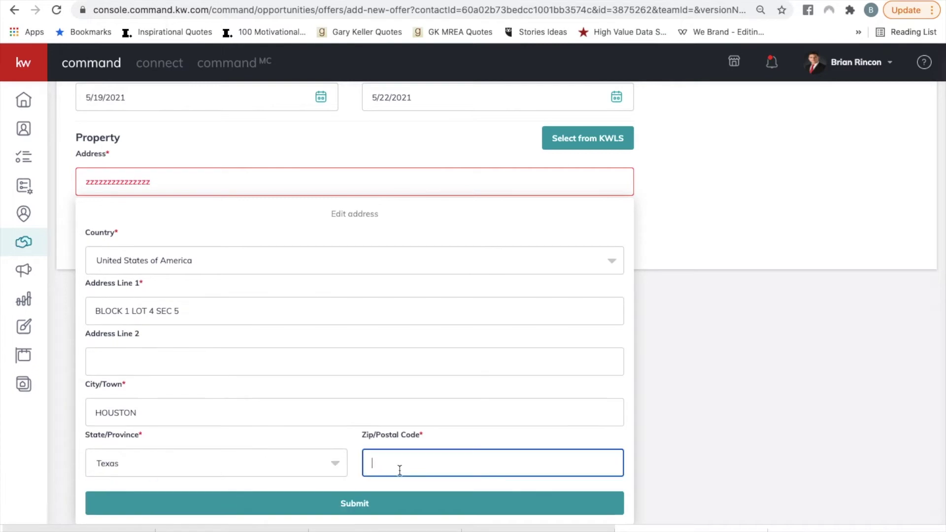
type("77001")
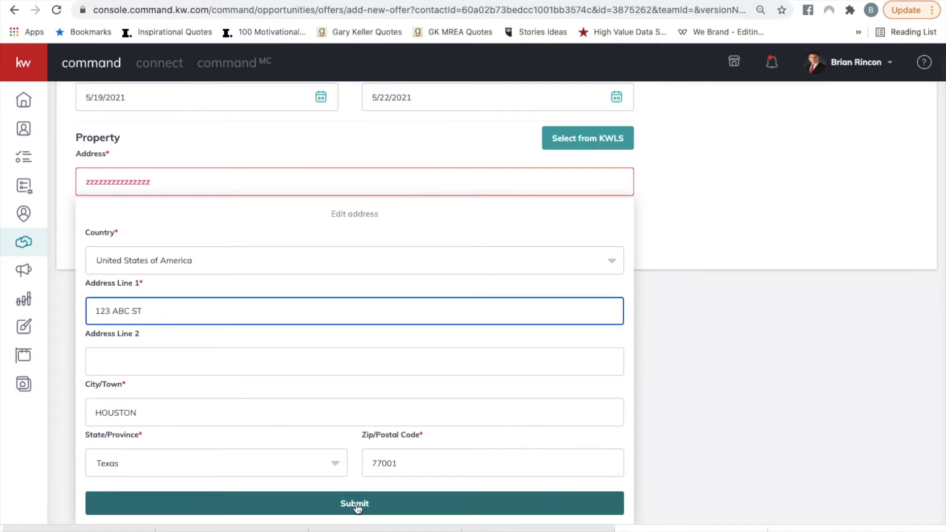
left_click(354, 506)
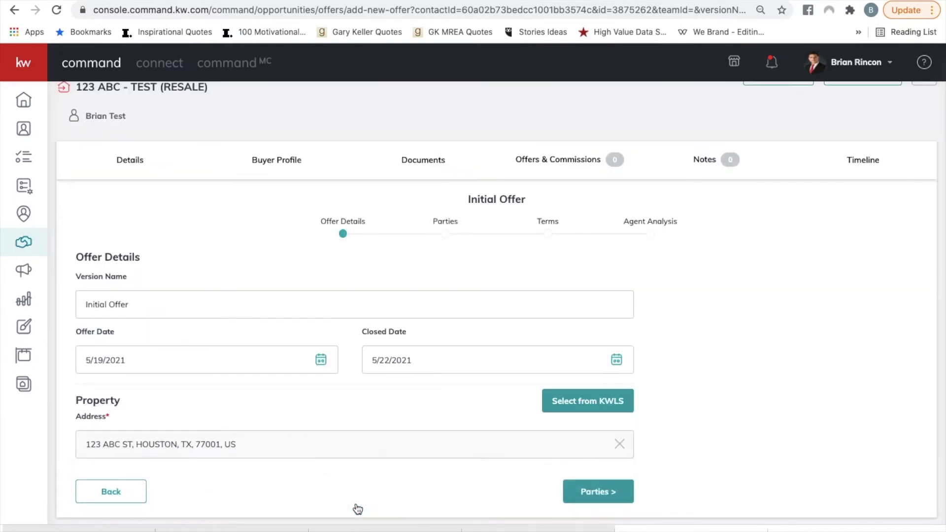
Advance to the Parties step and enter 'TEST' as the seller name.
left_click(599, 492)
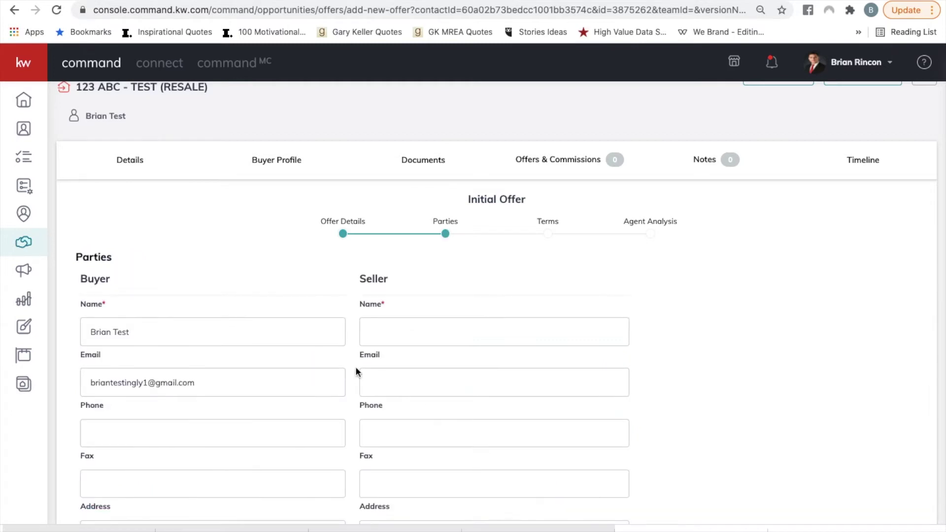
scroll(355, 366, "down", 3)
scroll(355, 365, "up", 2)
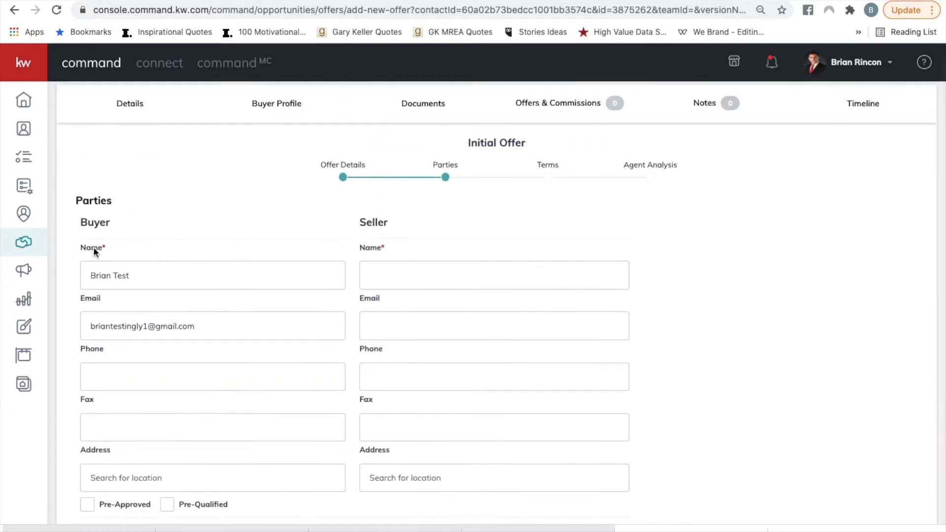
left_click(412, 274)
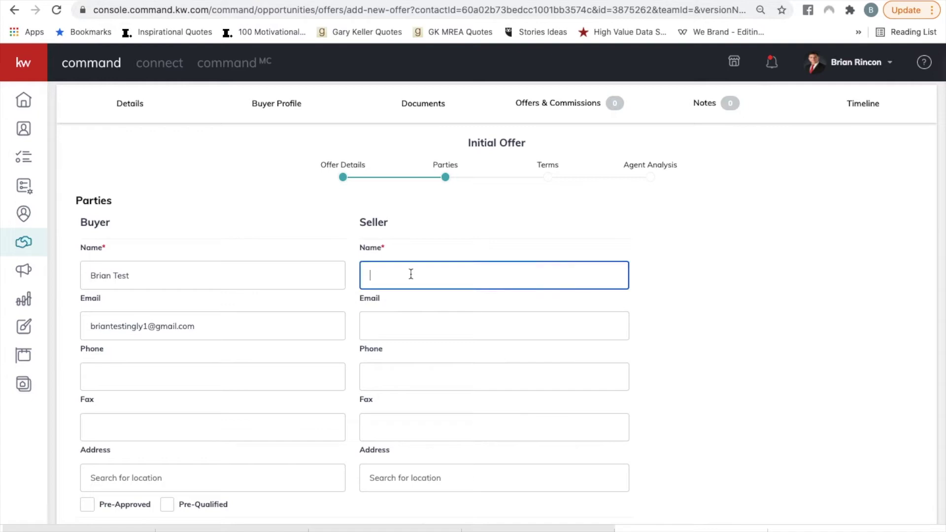
type("TEST")
scroll(285, 296, "down", 5)
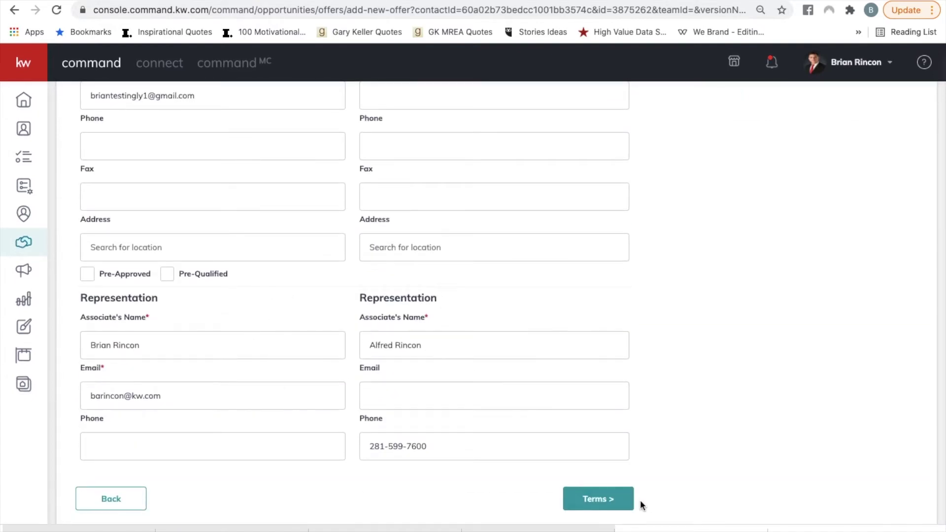
scroll(492, 355, "up", 2)
scroll(480, 381, "down", 2)
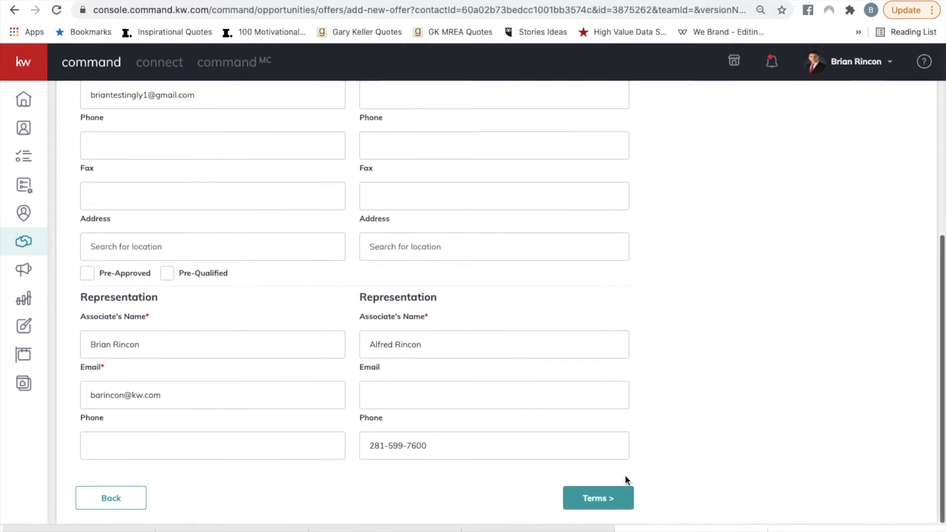
On the Terms step, enter a $400,000 cash amount and continue to Agent Analysis.
left_click(597, 498)
scroll(288, 228, "up", 2)
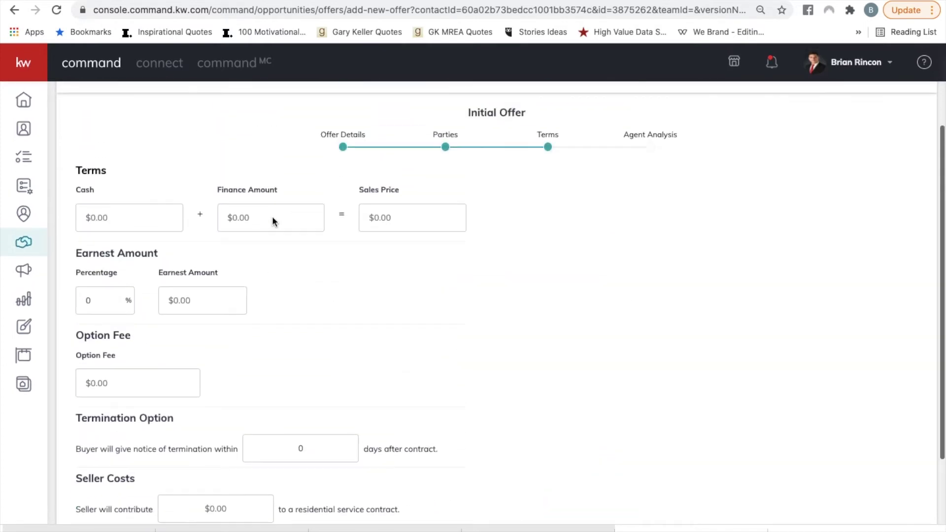
left_click(129, 211)
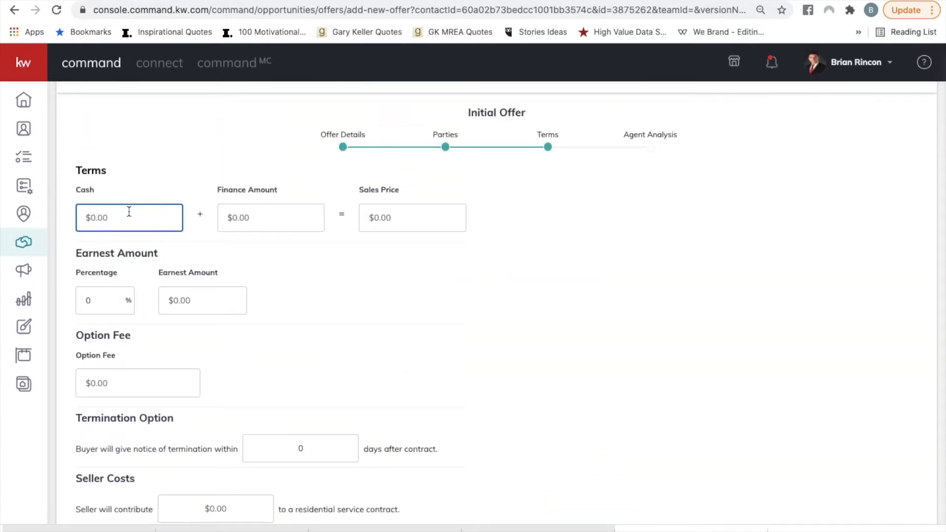
type("400000")
scroll(322, 228, "up", 3)
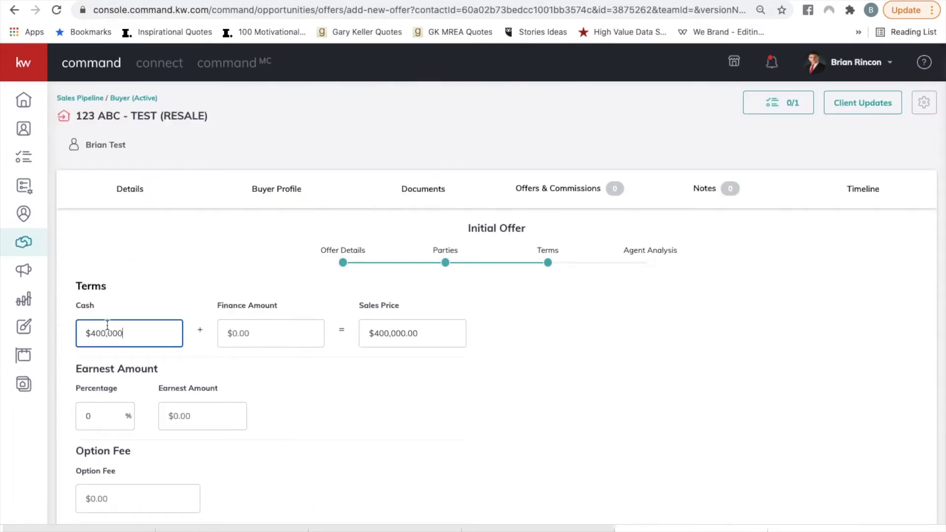
scroll(401, 399, "down", 4)
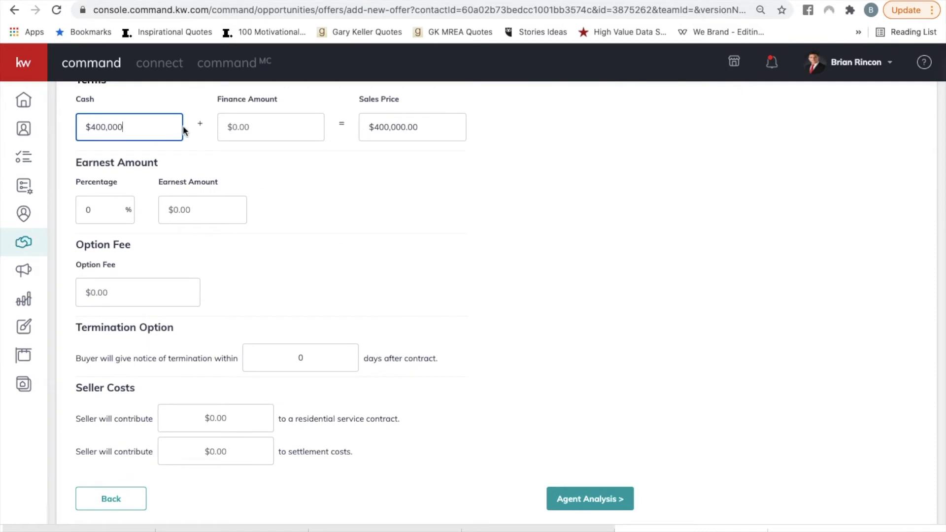
left_click(591, 501)
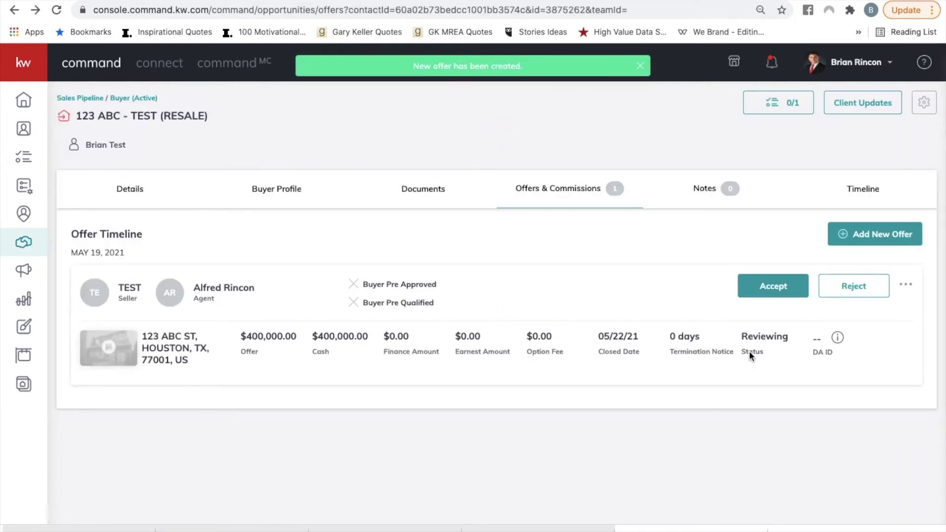
Accept the $400,000 offer and go to its Manage Commission page.
left_click(775, 286)
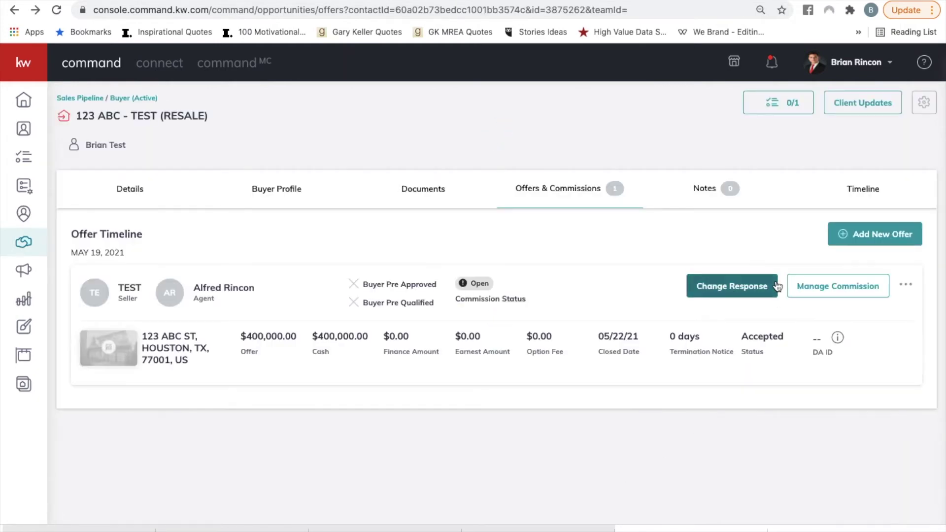
left_click(845, 292)
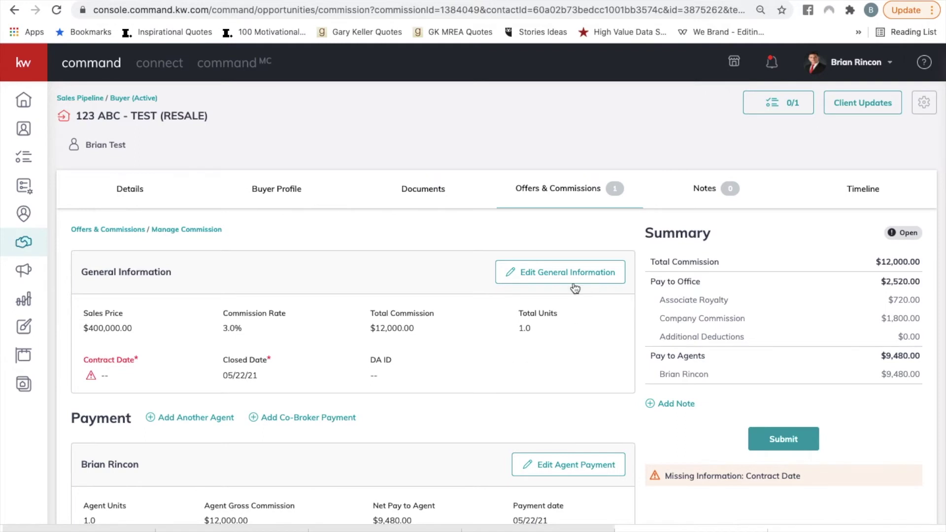
Set the commission's contract date to 05/01/21 in General Information and save.
left_click(545, 276)
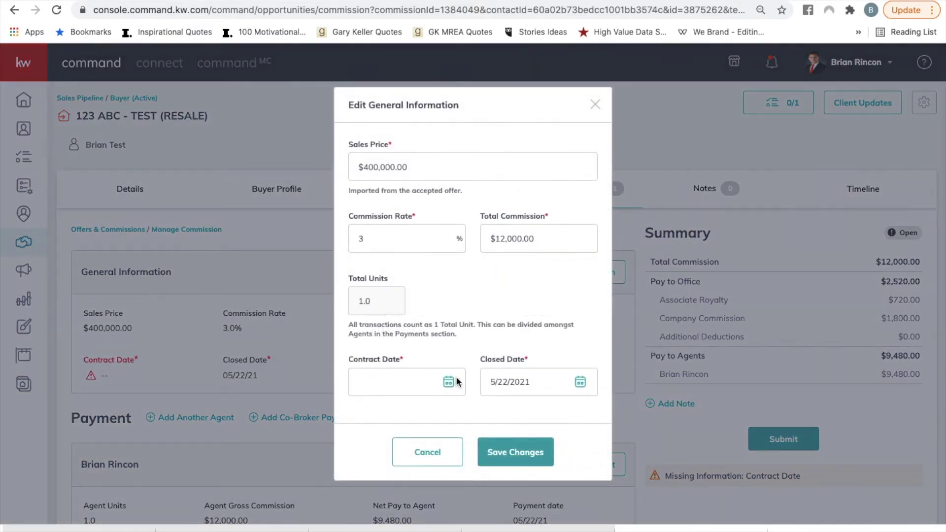
left_click(448, 383)
scroll(448, 382, "down", 5)
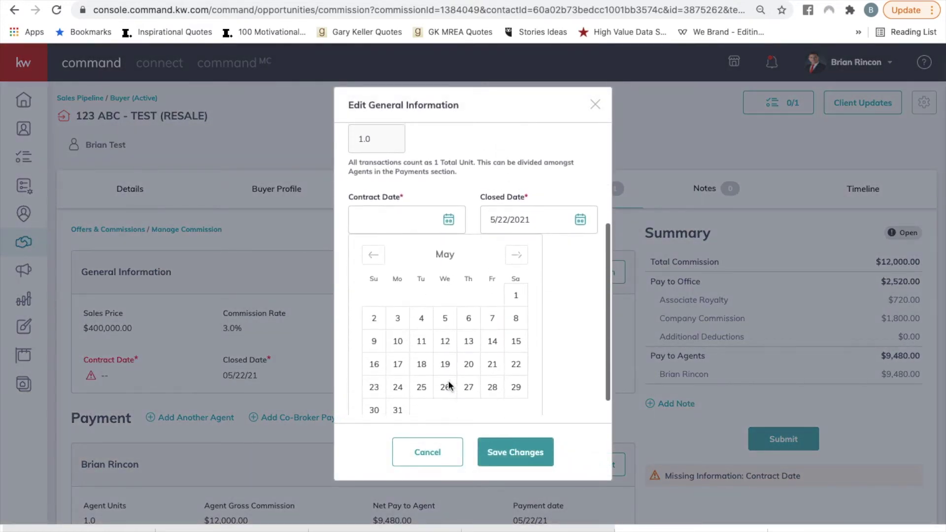
left_click(516, 293)
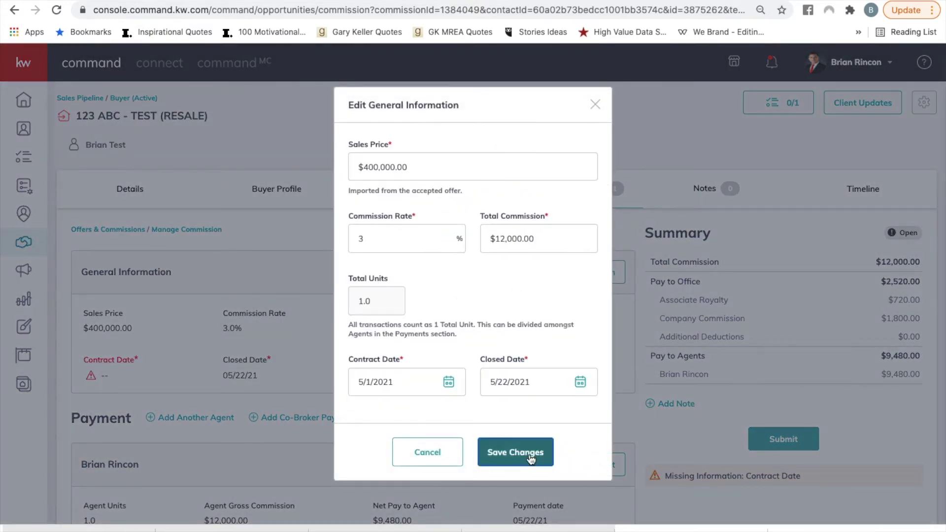
left_click(530, 452)
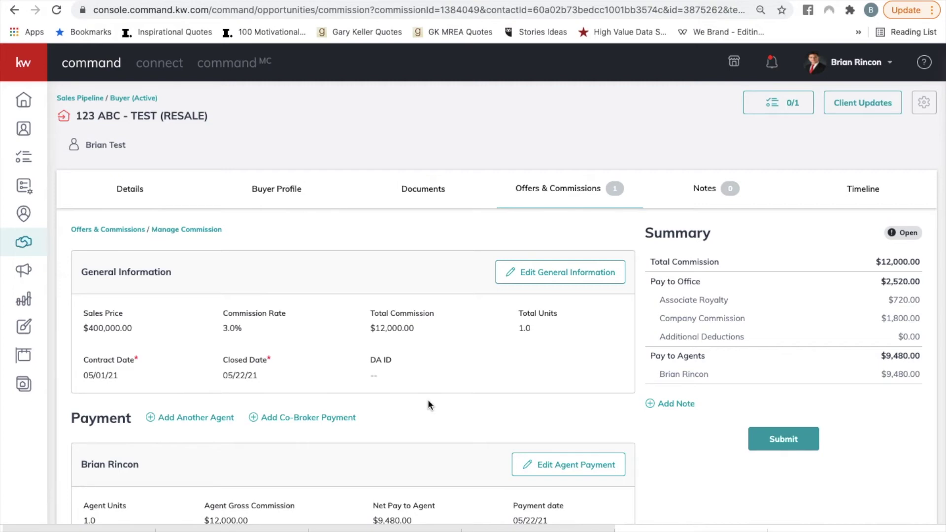
left_click(560, 468)
scroll(483, 364, "down", 3)
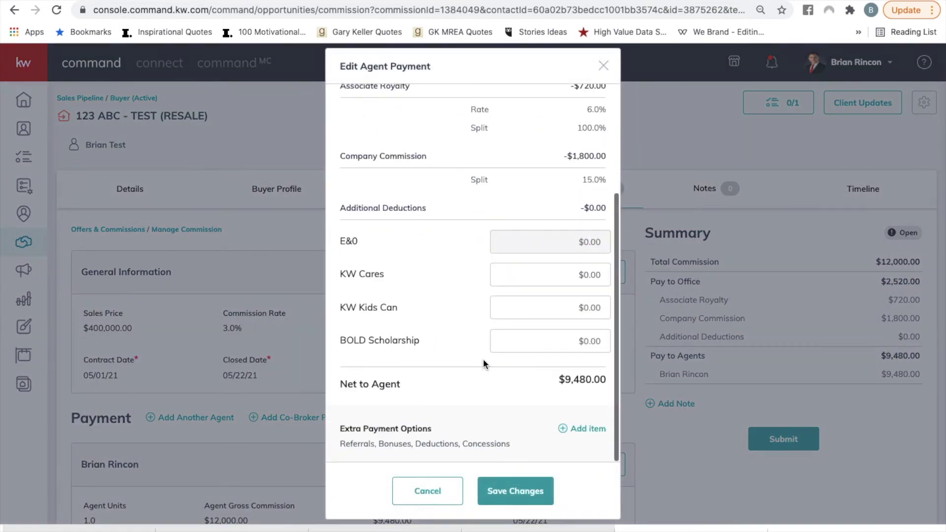
left_click(593, 432)
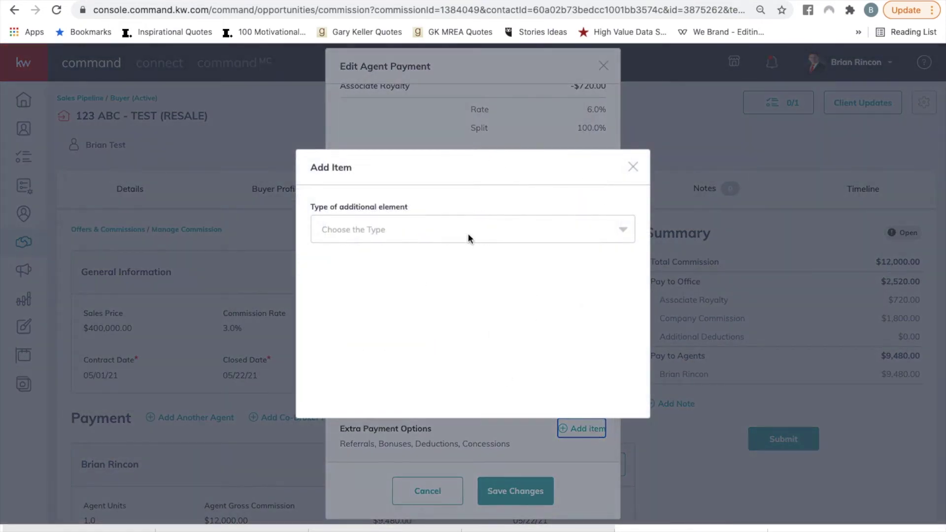
left_click(468, 233)
scroll(349, 303, "down", 2)
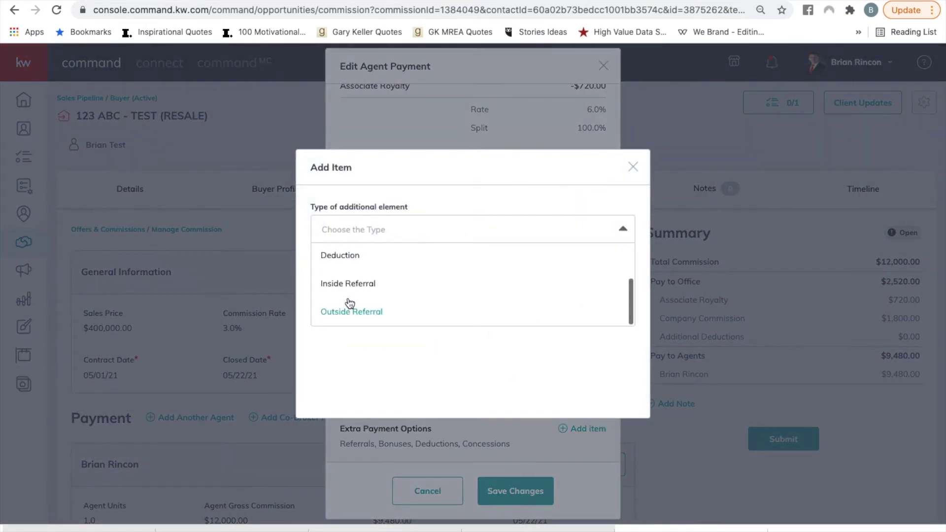
scroll(350, 303, "up", 2)
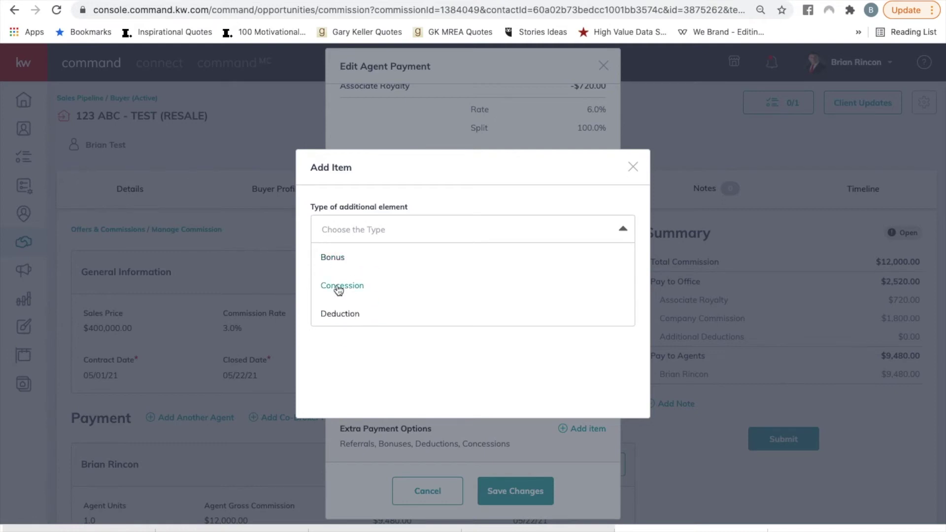
scroll(356, 315, "down", 2)
scroll(354, 311, "up", 2)
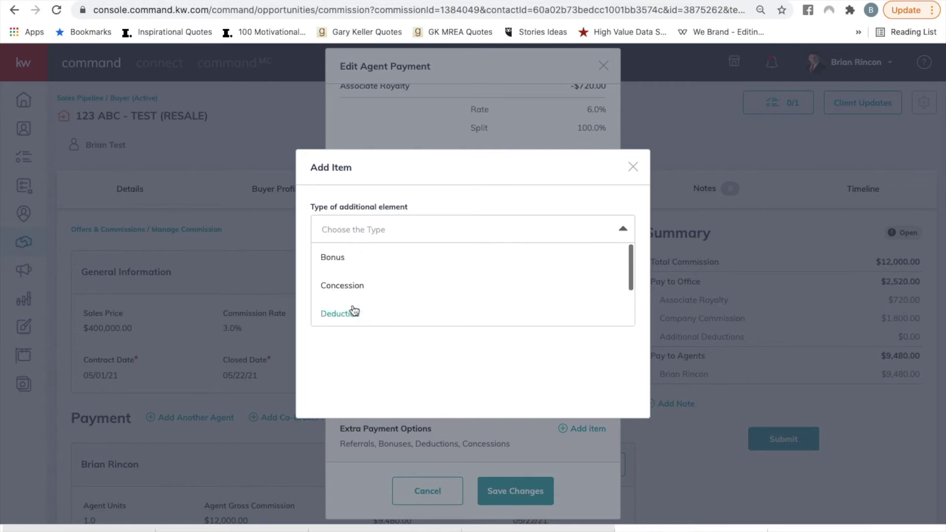
left_click(635, 169)
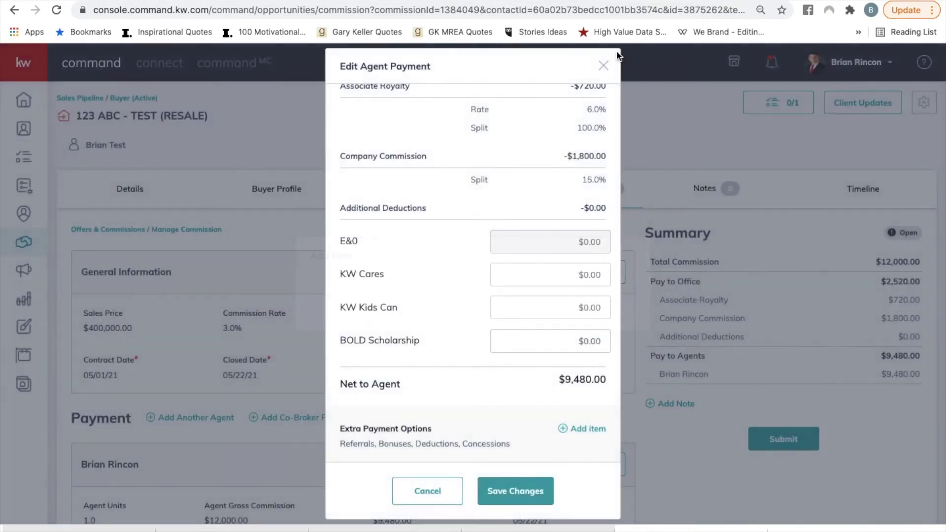
left_click(604, 69)
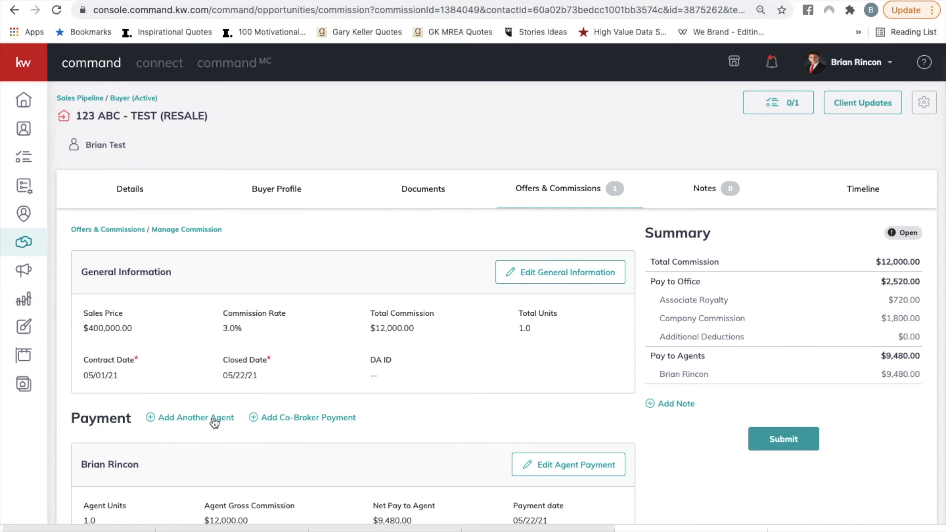
Open Edit Agent Payment for the first agent in the Payment section.
left_click(567, 465)
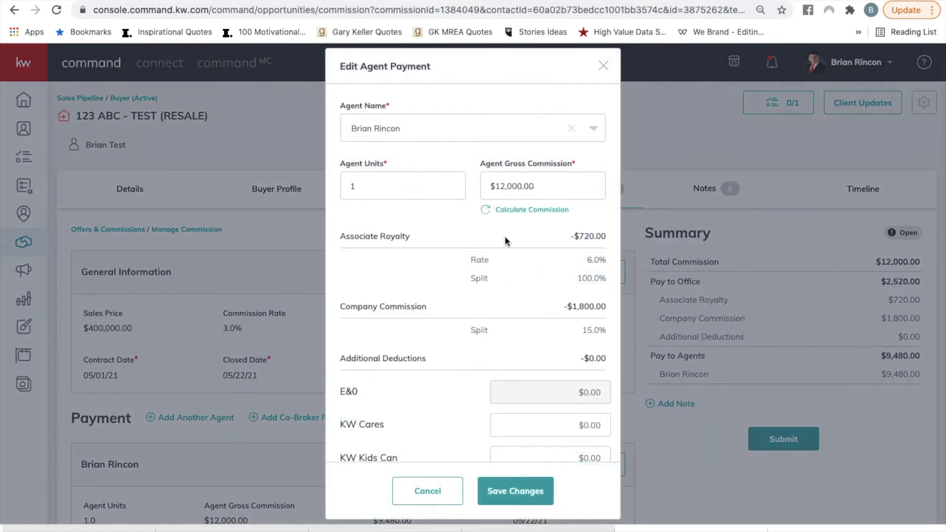
Change the first agent's units to 0.6, recalculate to $7,200 gross commission, and save.
double_click(391, 186)
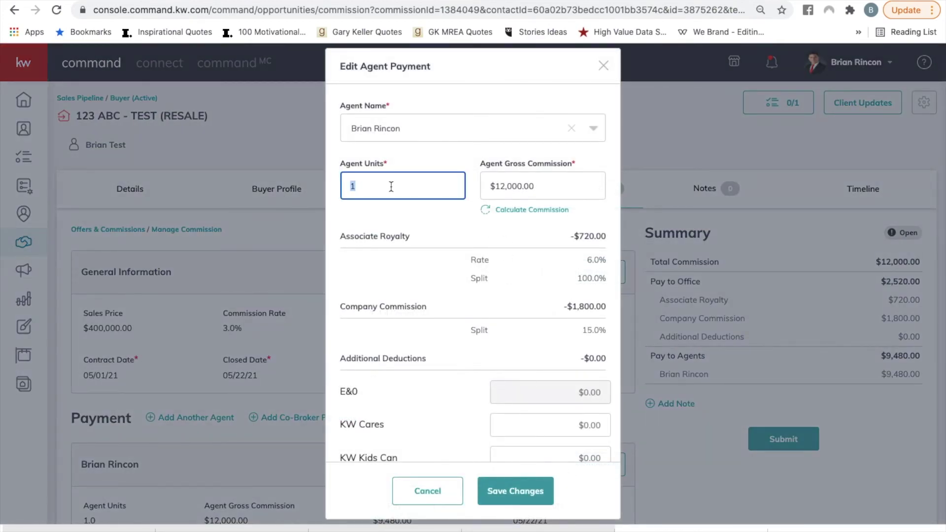
key("BackSpace")
type(".5")
left_click(534, 213)
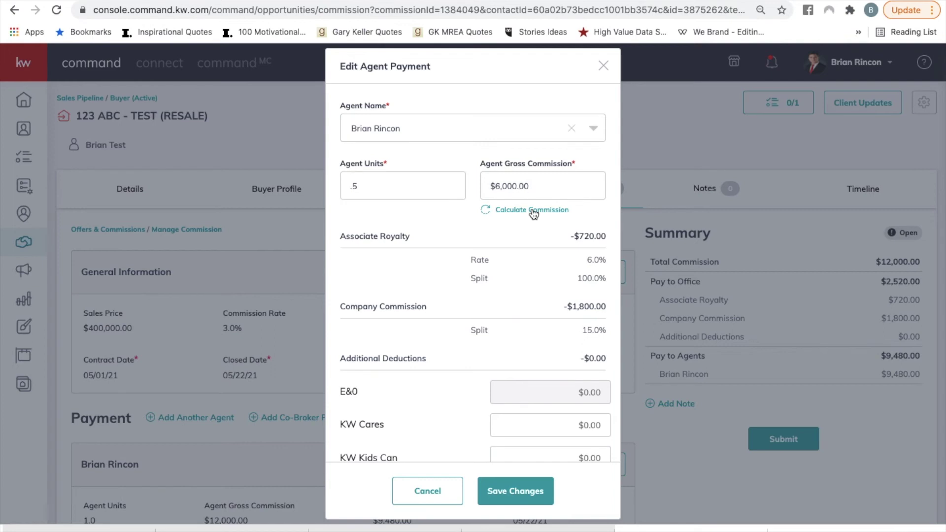
left_click(414, 180)
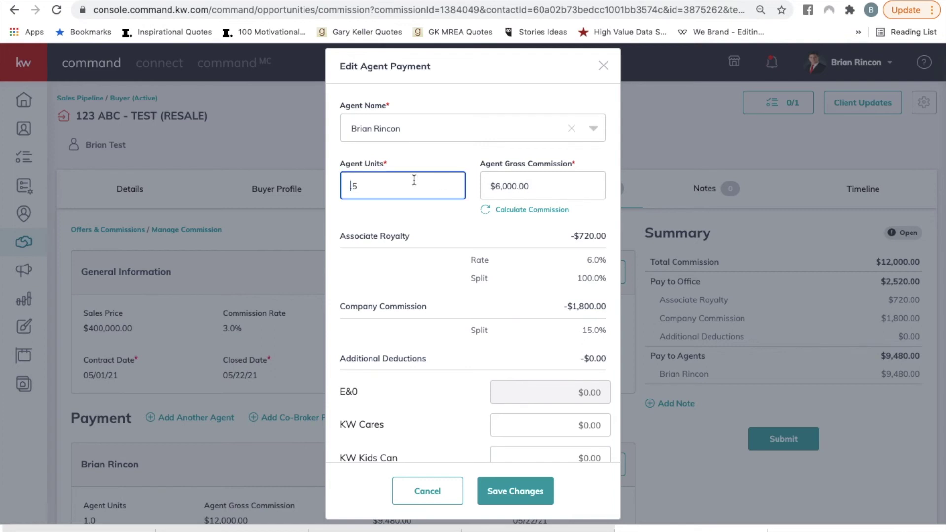
double_click(414, 180)
key("BackSpace")
type(".6")
left_click(527, 211)
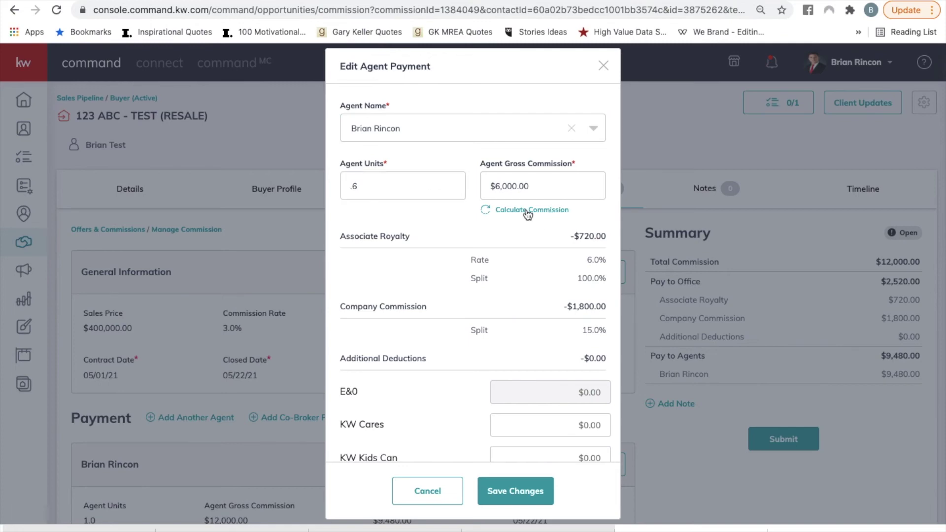
left_click(528, 492)
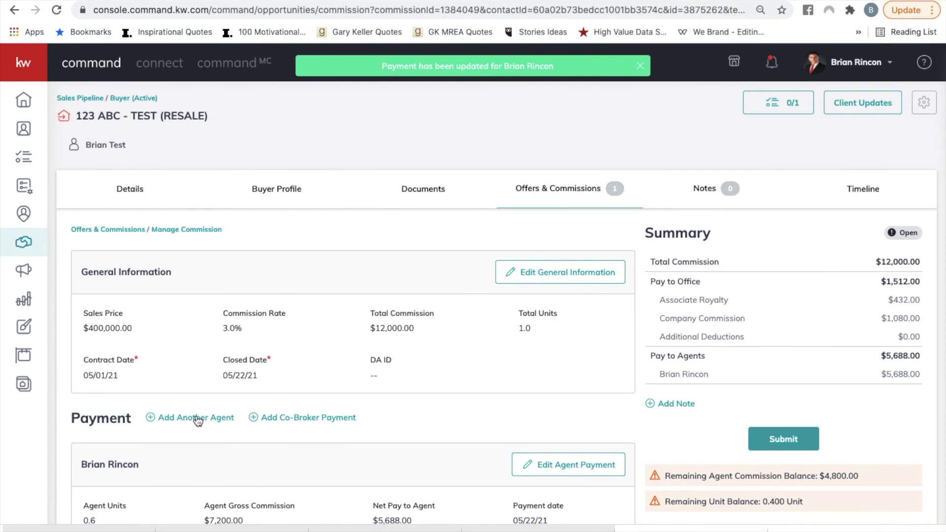
left_click(197, 418)
Find the second team agent by name, assign them the remaining 0.4 units, and save.
left_click(392, 133)
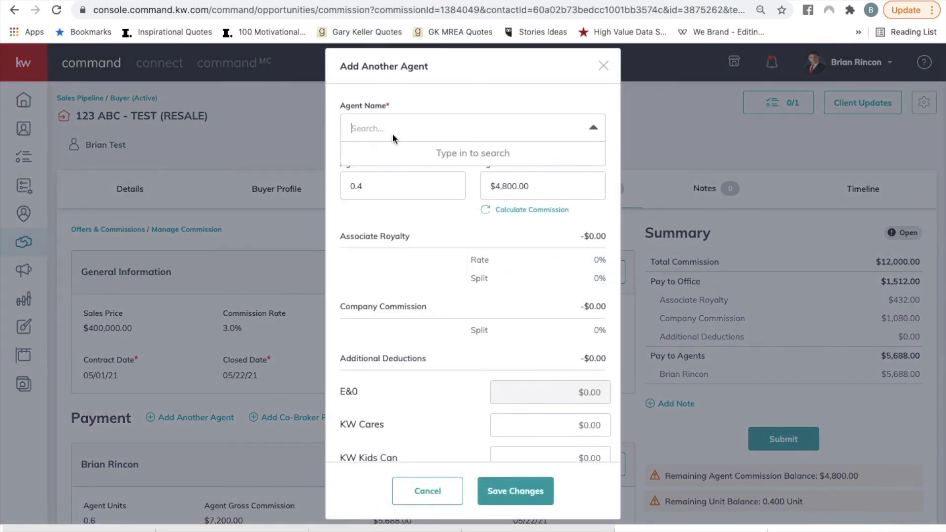
type("kAMAL")
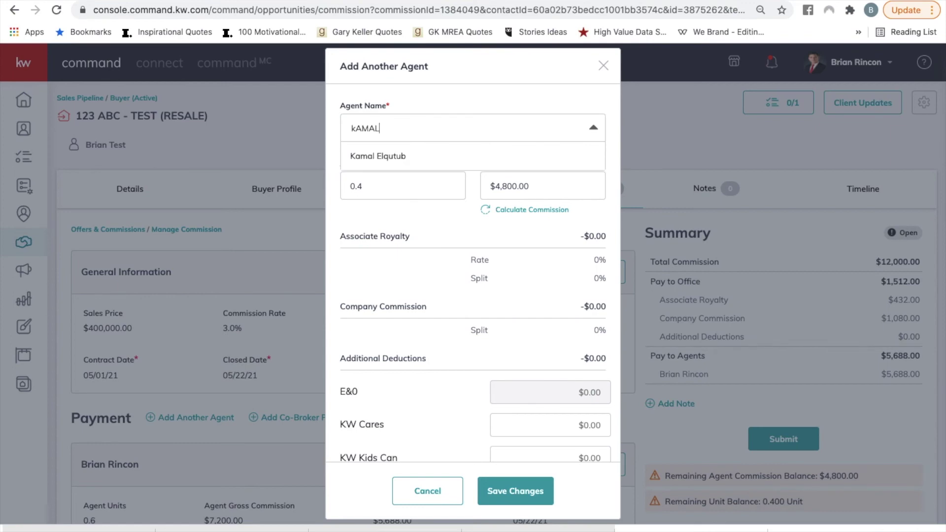
left_click(389, 156)
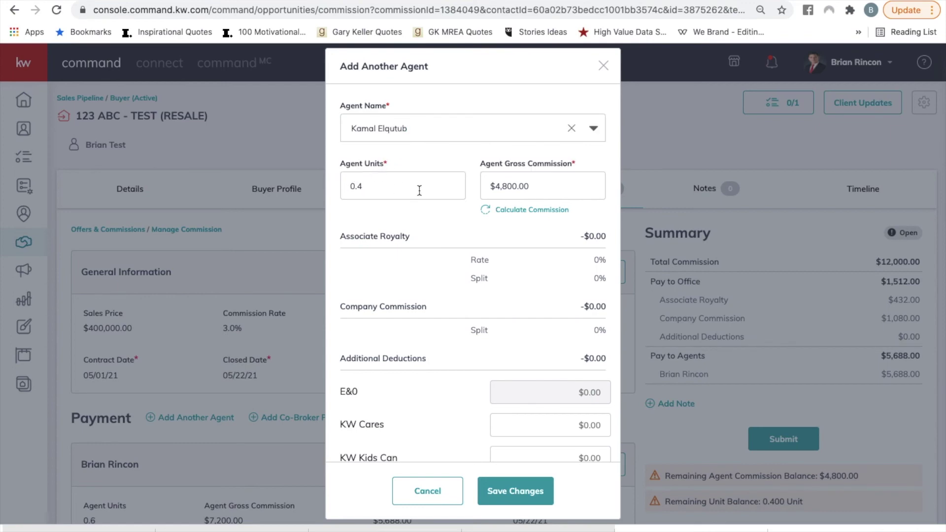
left_click(517, 491)
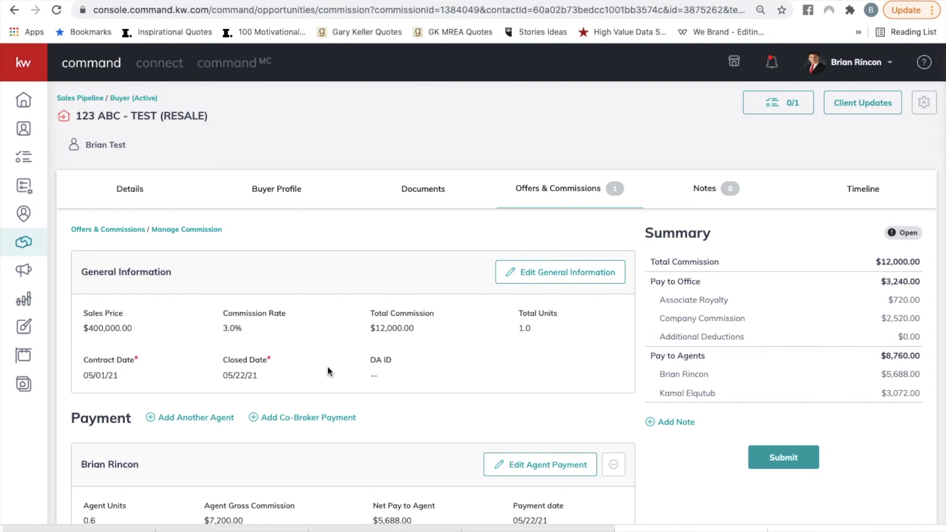
left_click(806, 468)
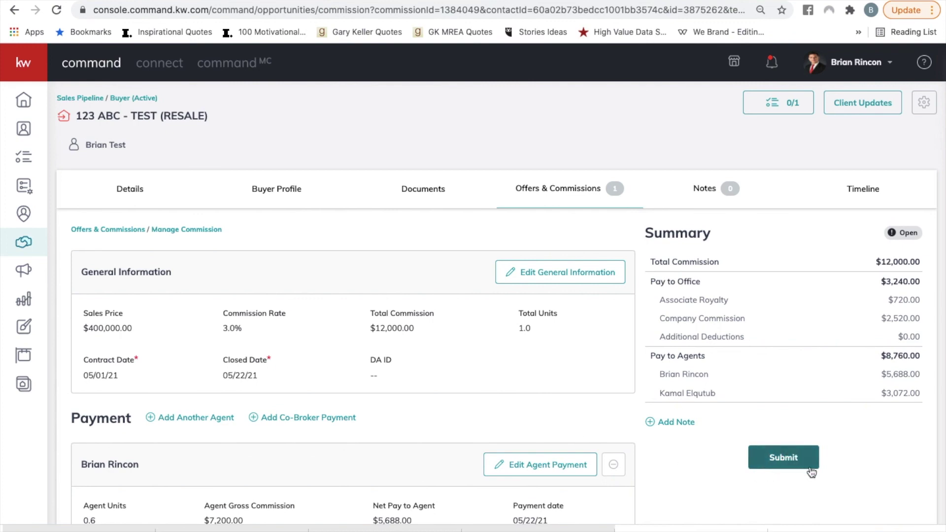